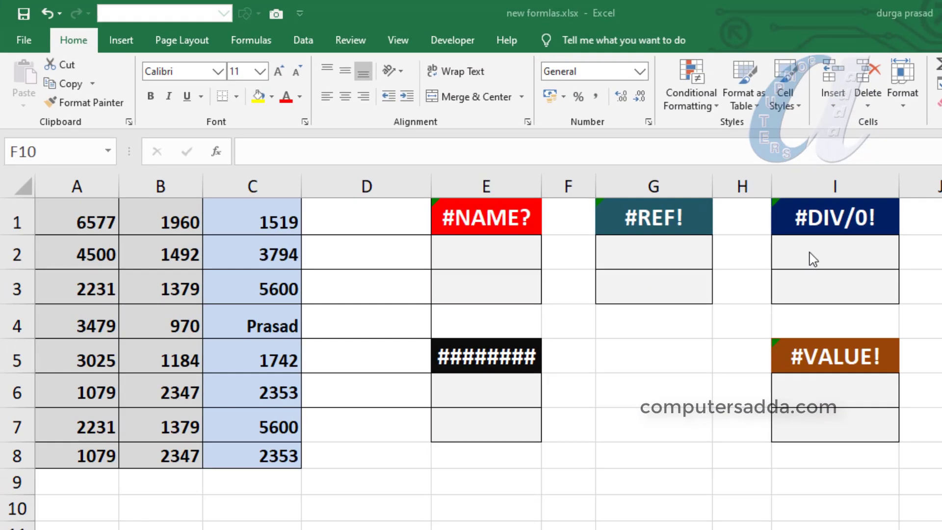
# Enter =AVERAGE(A1:A8) in cell I2, which returns 3025.125
pyautogui.click(830, 254)
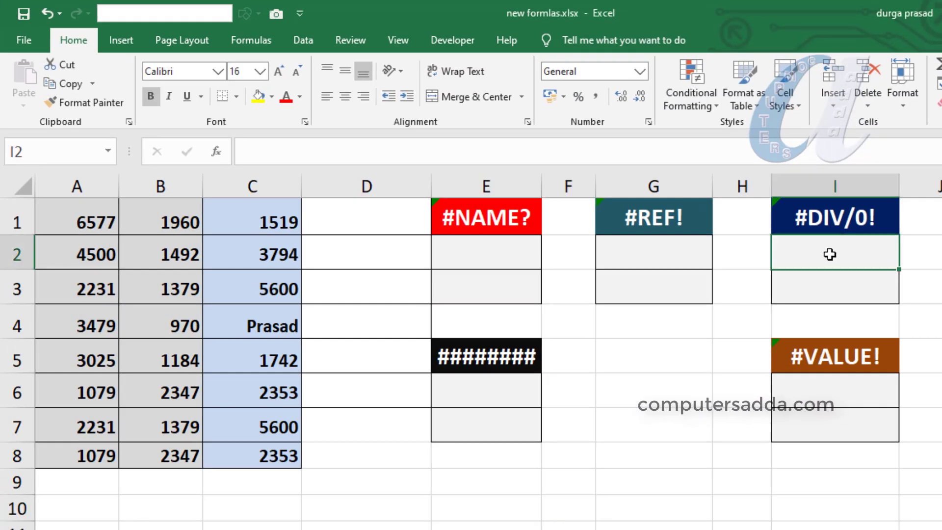
pyautogui.write('=')
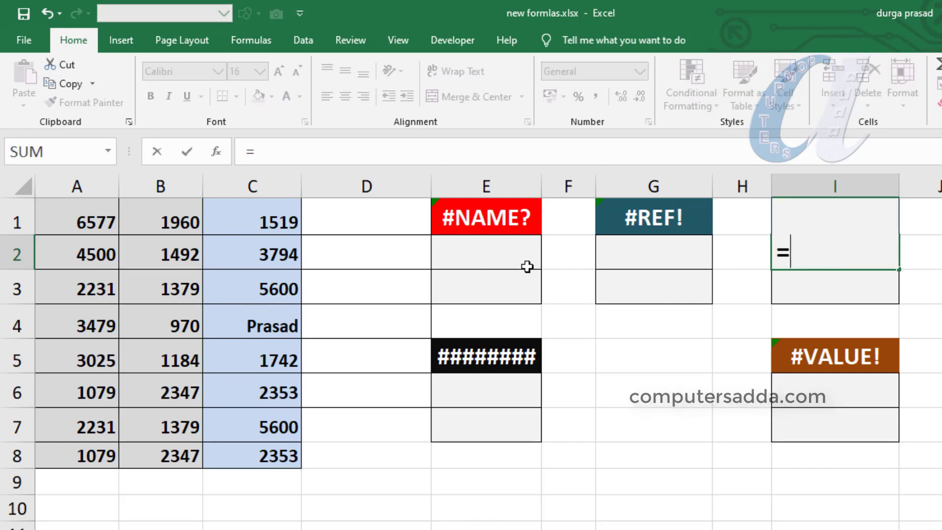
pyautogui.write('ave')
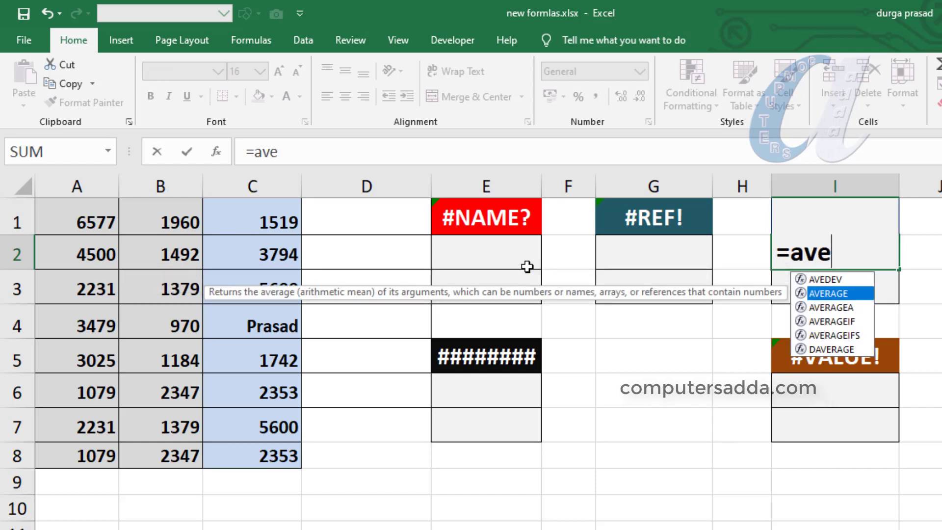
pyautogui.press('Tab')
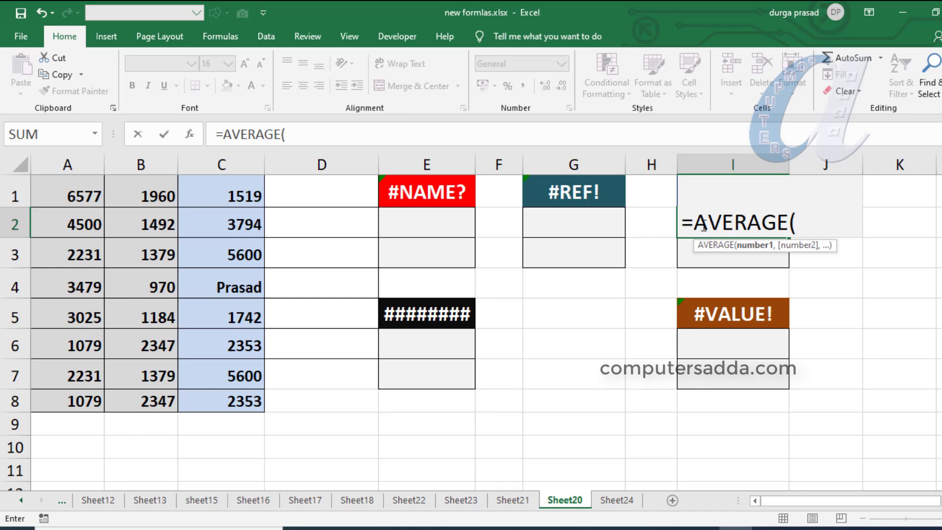
pyautogui.moveTo(63, 192); pyautogui.dragTo(57, 404)
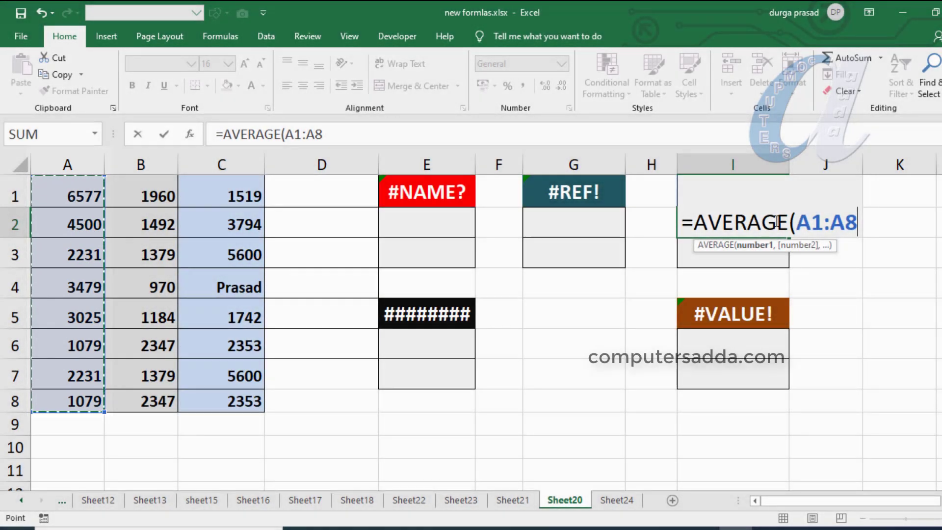
pyautogui.write(')')
pyautogui.press('Return')
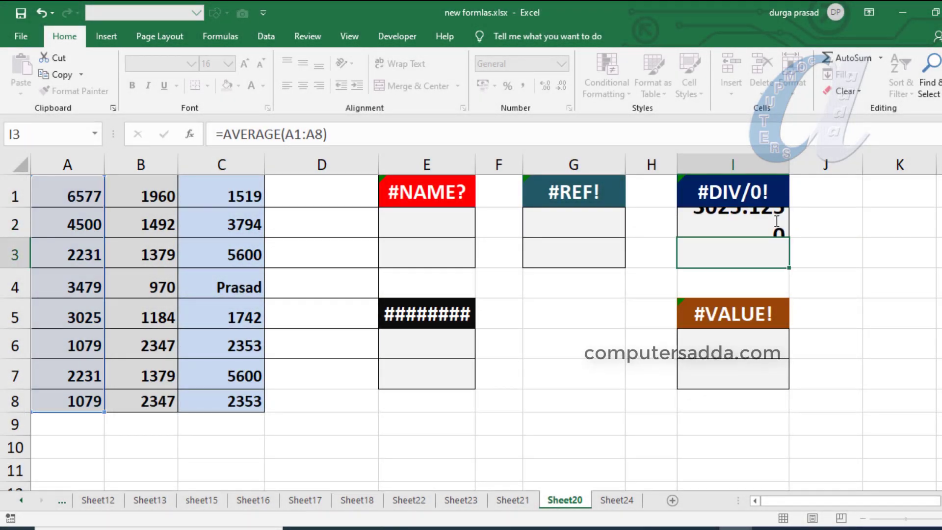
# Delete the values in A6 and A5, then clear the whole range A1:A8
pyautogui.click(704, 230)
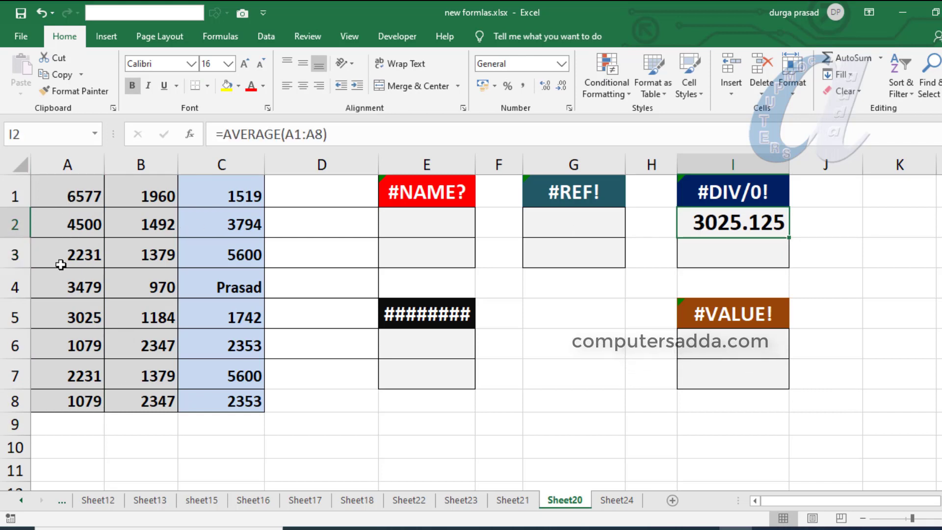
pyautogui.click(65, 342)
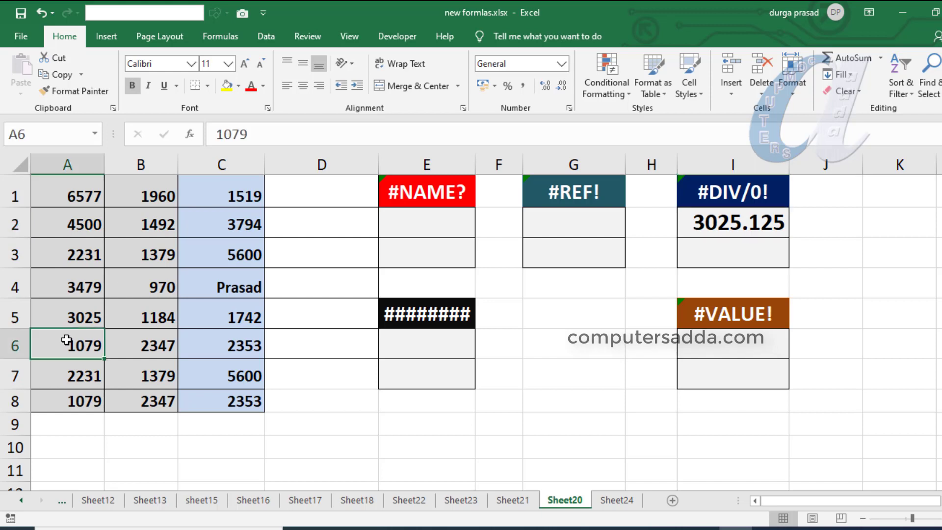
pyautogui.press('Delete')
pyautogui.click(68, 319)
pyautogui.press('Delete')
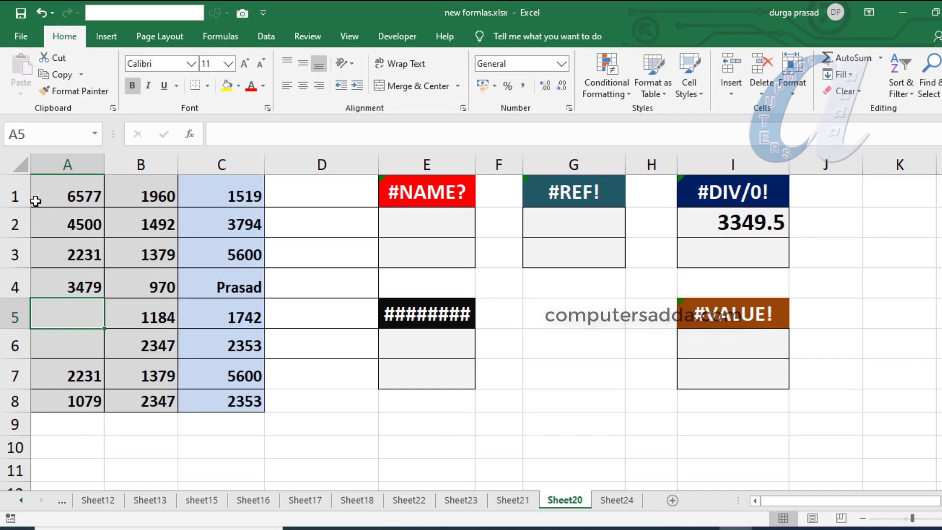
pyautogui.moveTo(69, 196); pyautogui.dragTo(68, 410)
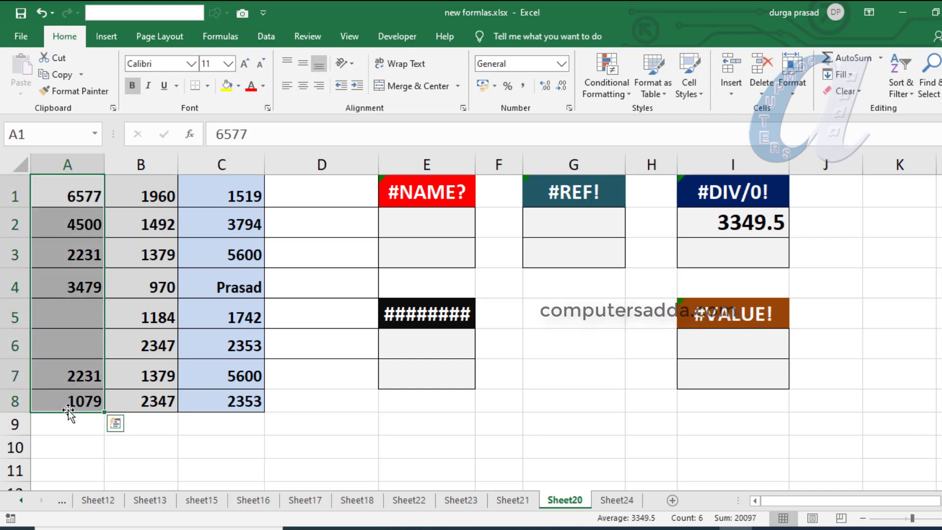
pyautogui.press('Delete')
pyautogui.click(73, 467)
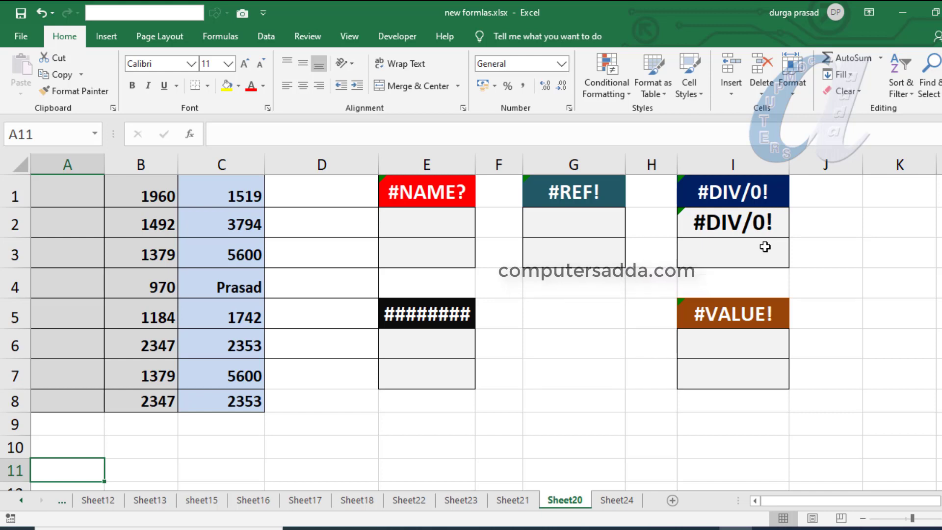
pyautogui.click(59, 196)
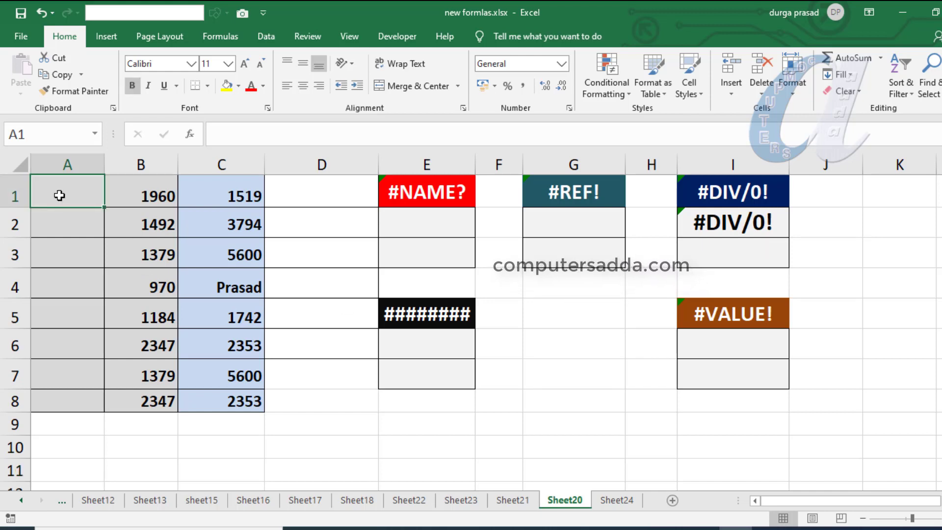
pyautogui.write('250')
pyautogui.press('Return')
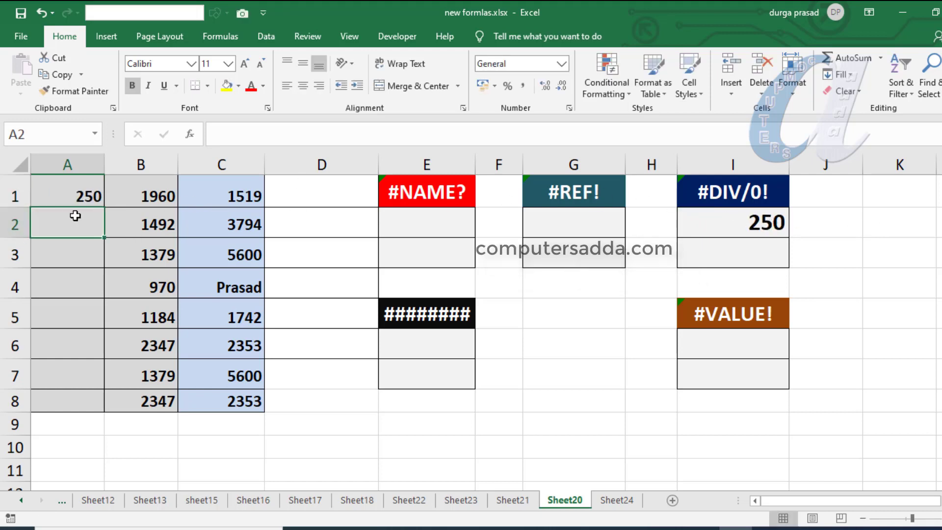
pyautogui.write('500')
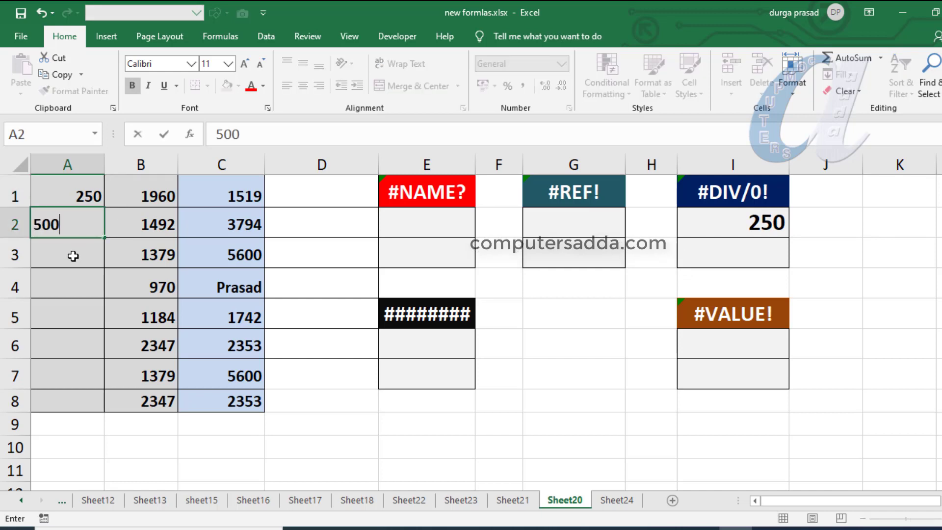
pyautogui.press('Return')
pyautogui.click(61, 197)
pyautogui.moveTo(61, 197); pyautogui.dragTo(63, 225)
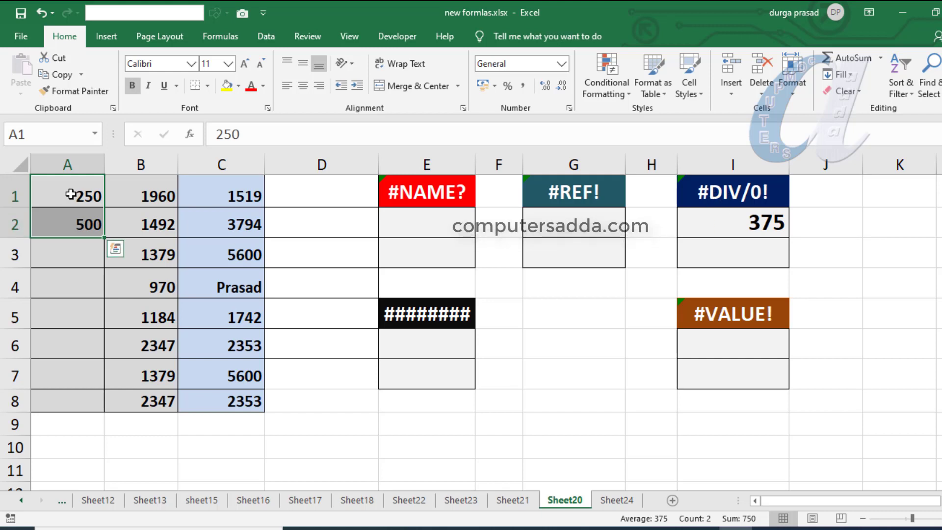
pyautogui.press('Delete')
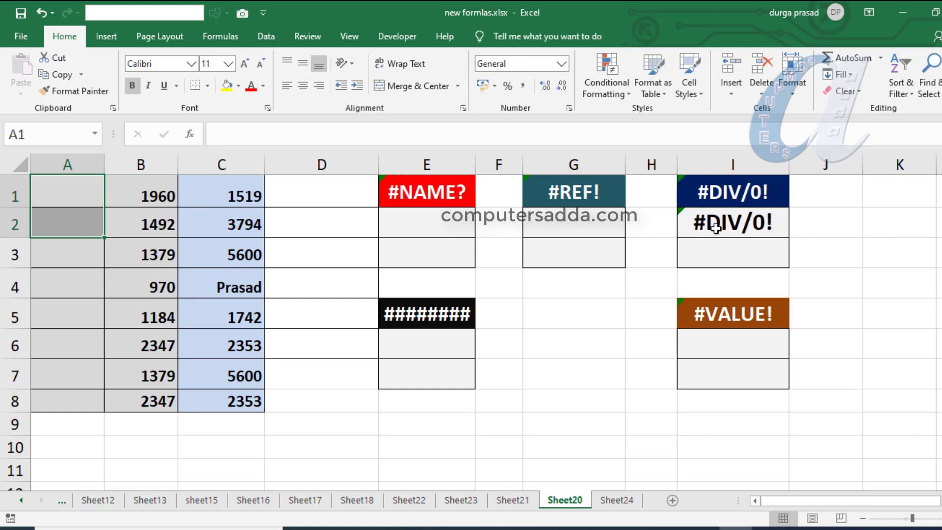
pyautogui.click(605, 375)
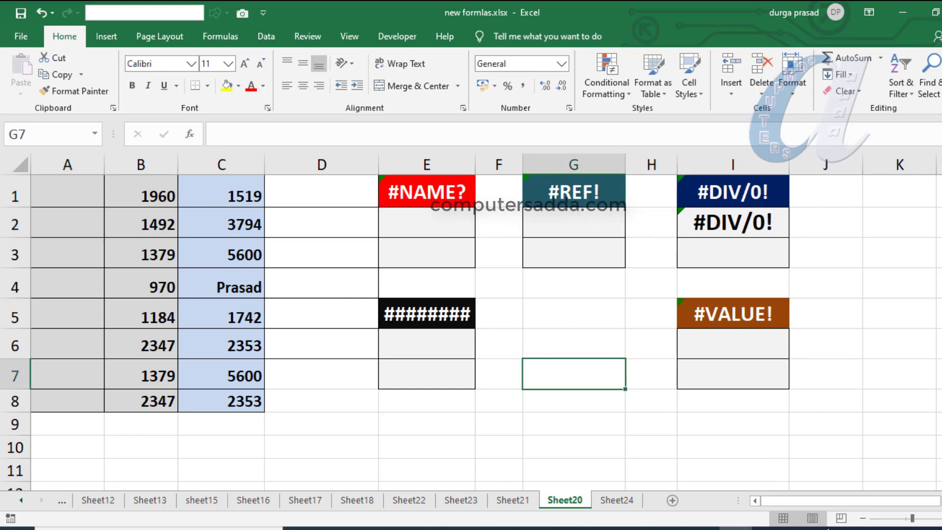
pyautogui.keyDown('ctrl'); pyautogui.scroll(-1, 786, 354); pyautogui.keyUp('ctrl')
pyautogui.click(787, 348)
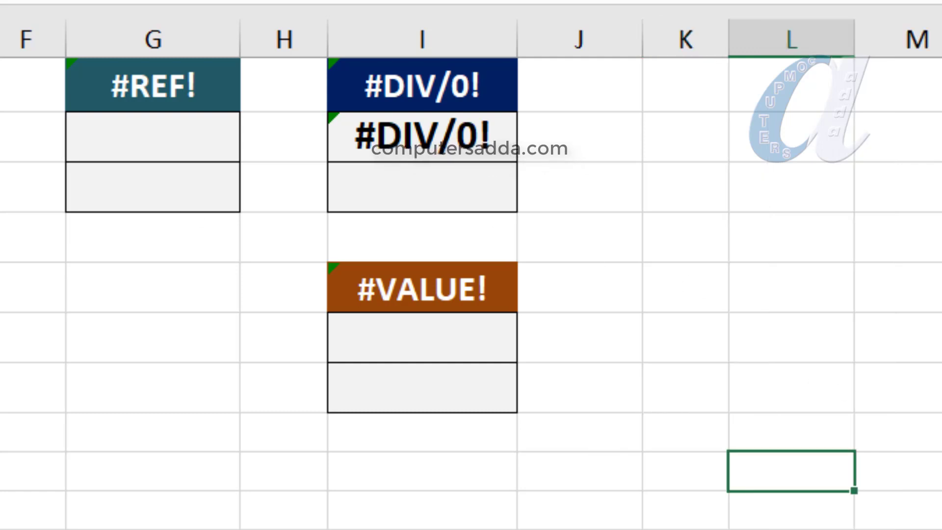
# Enter the date 11/7/2020 in a column K cell, where it displays as #####
pyautogui.click(756, 345)
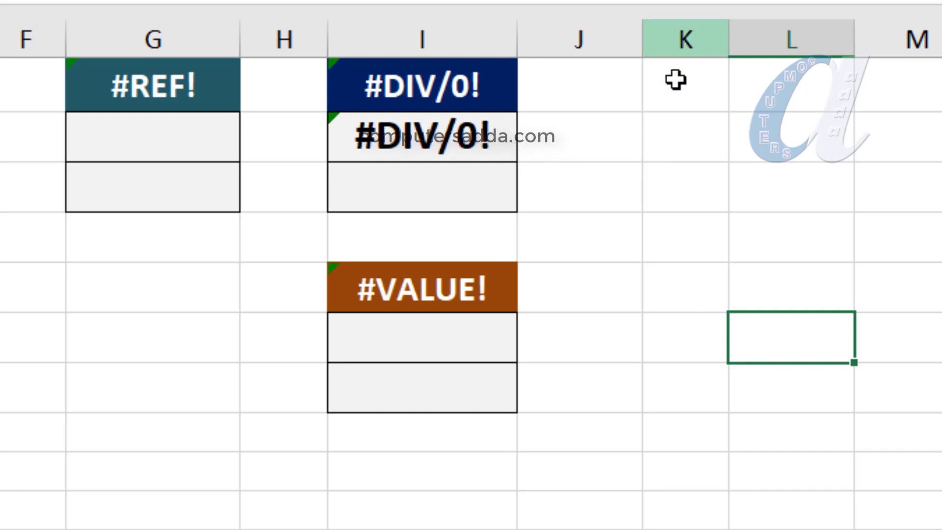
pyautogui.click(673, 317)
pyautogui.write('11/7/')
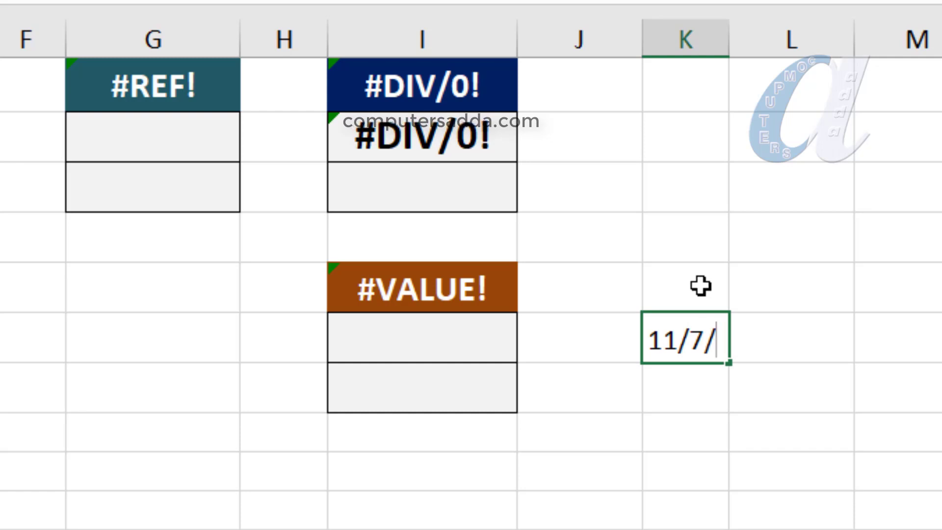
pyautogui.write('2020')
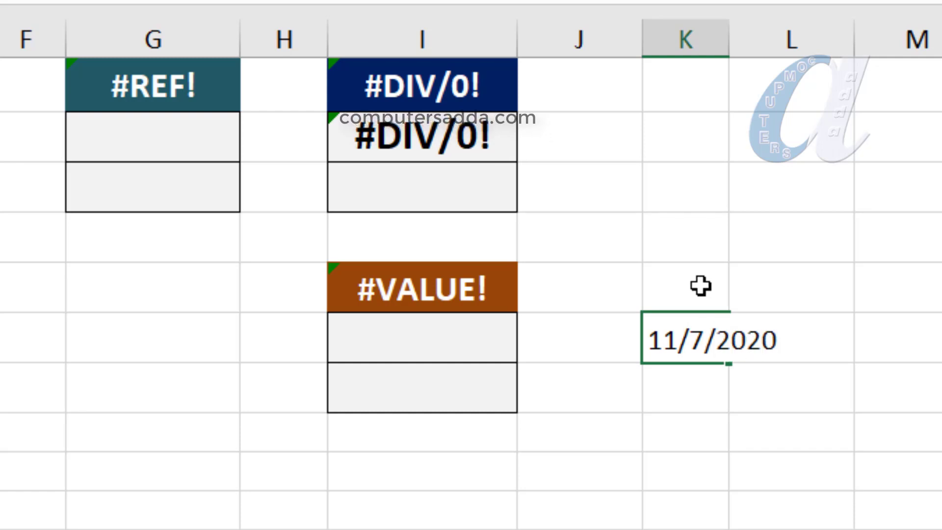
pyautogui.press('Return')
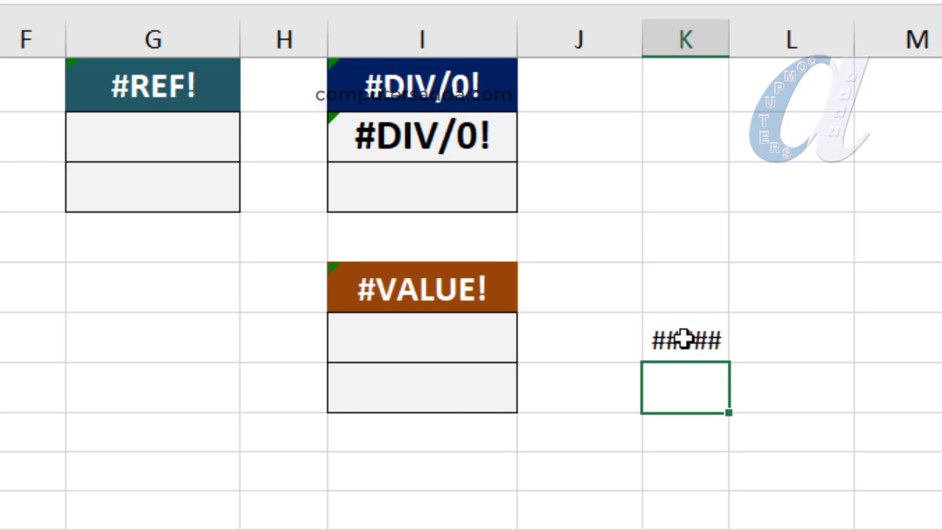
# Narrow column K until its date shows ##, then enter 7/8/2020 in L3 with column L widened
pyautogui.moveTo(734, 35); pyautogui.dragTo(818, 36)
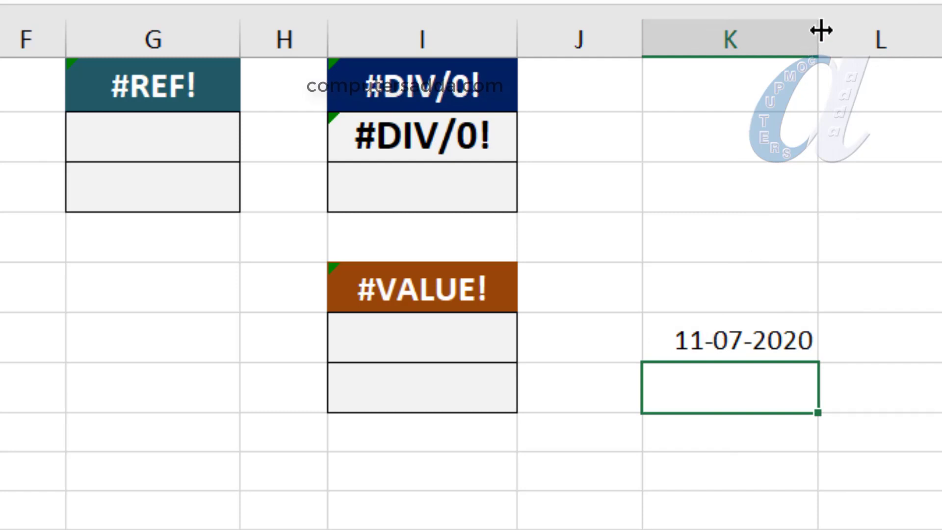
pyautogui.moveTo(820, 30); pyautogui.dragTo(692, 37)
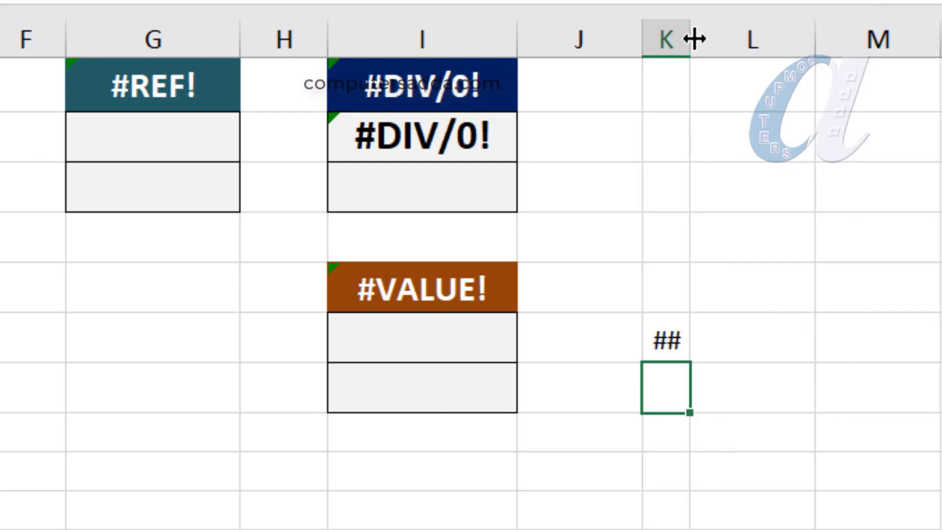
pyautogui.click(726, 191)
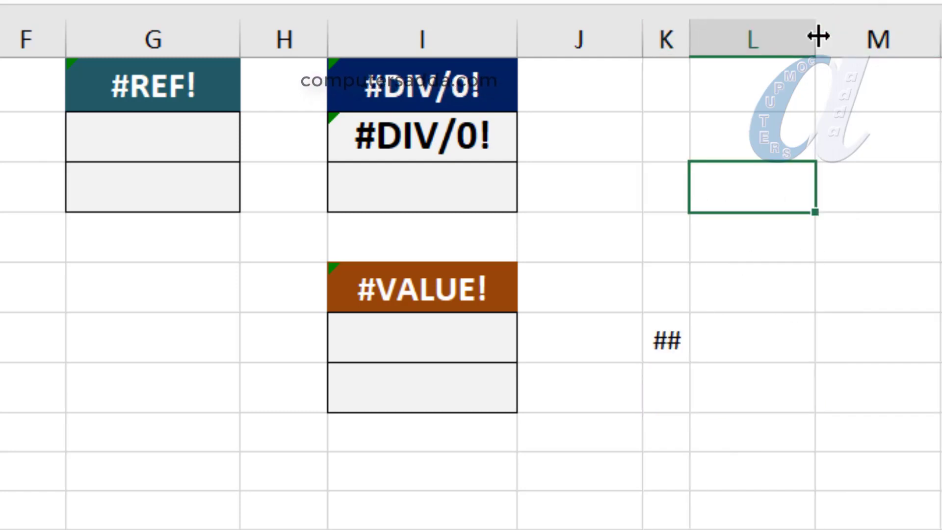
pyautogui.moveTo(818, 35); pyautogui.dragTo(879, 35)
pyautogui.write('7')
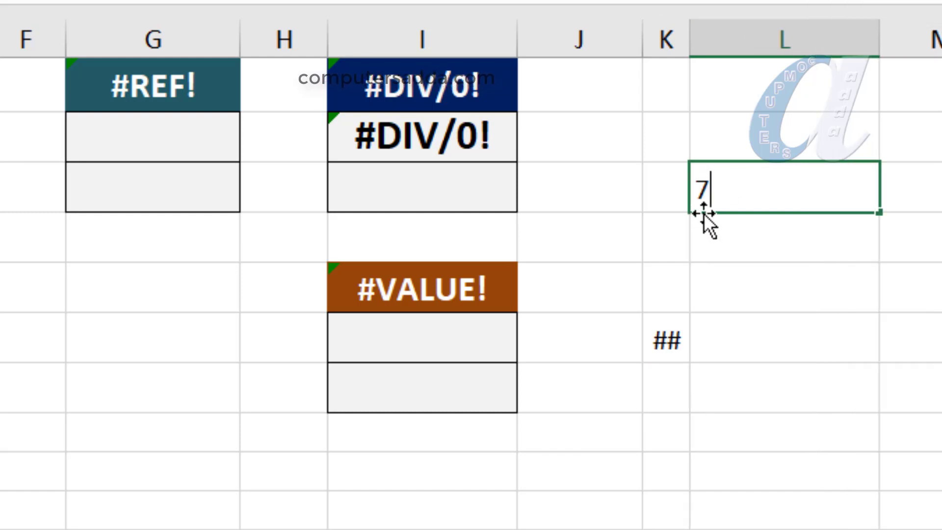
pyautogui.write('/8/')
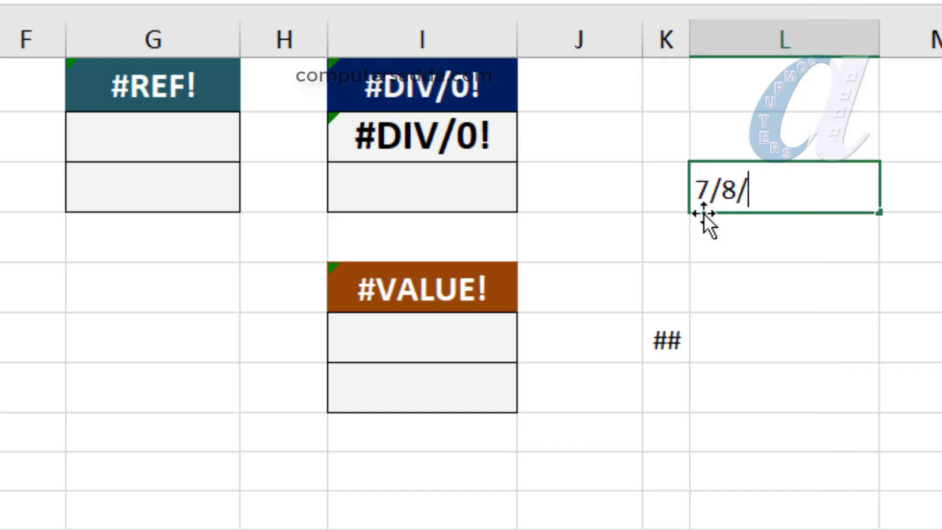
pyautogui.write('2020')
pyautogui.press('Return')
pyautogui.click(800, 188)
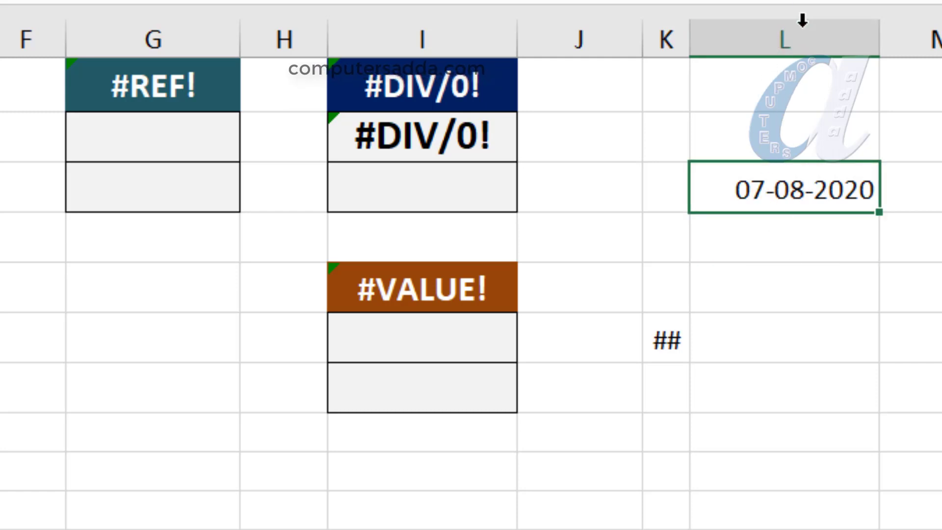
# Narrow column L until its date turns to hashes, then clear the test dates in K4:K7
pyautogui.moveTo(889, 45); pyautogui.dragTo(762, 45)
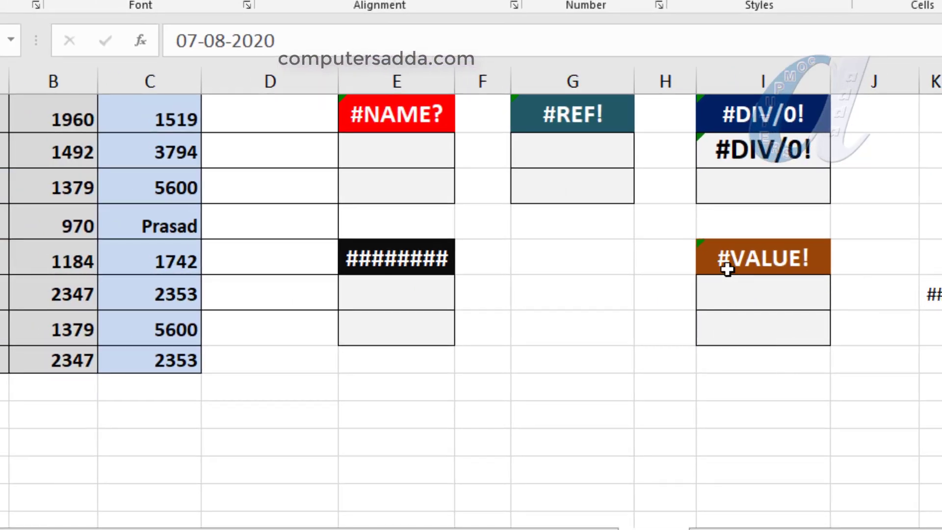
pyautogui.moveTo(939, 186); pyautogui.dragTo(938, 295)
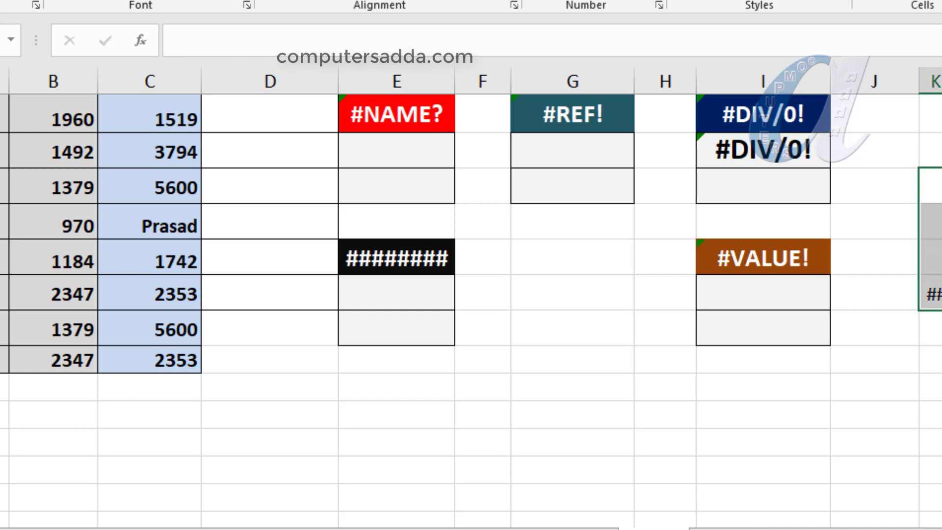
pyautogui.press('Right')
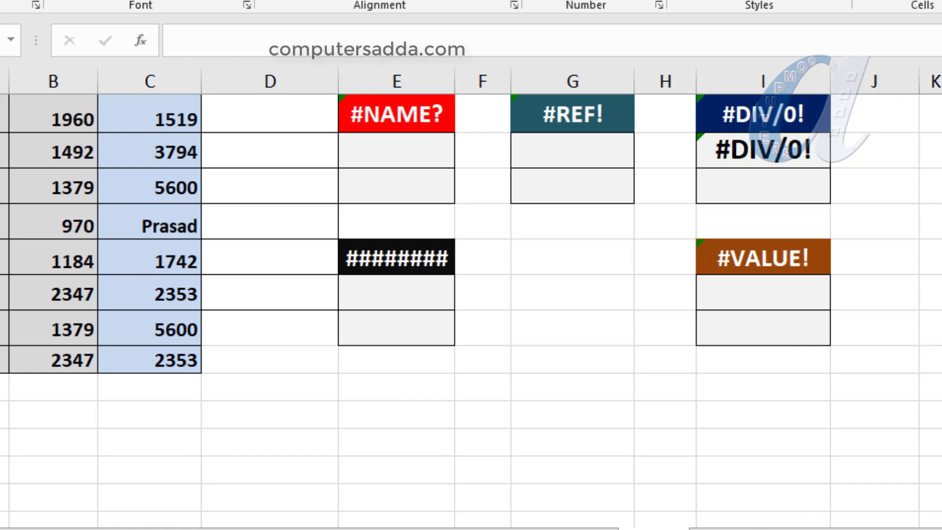
# Build the formula =C2+C4 in I6 from cell C2 and the text cell C4
pyautogui.click(735, 296)
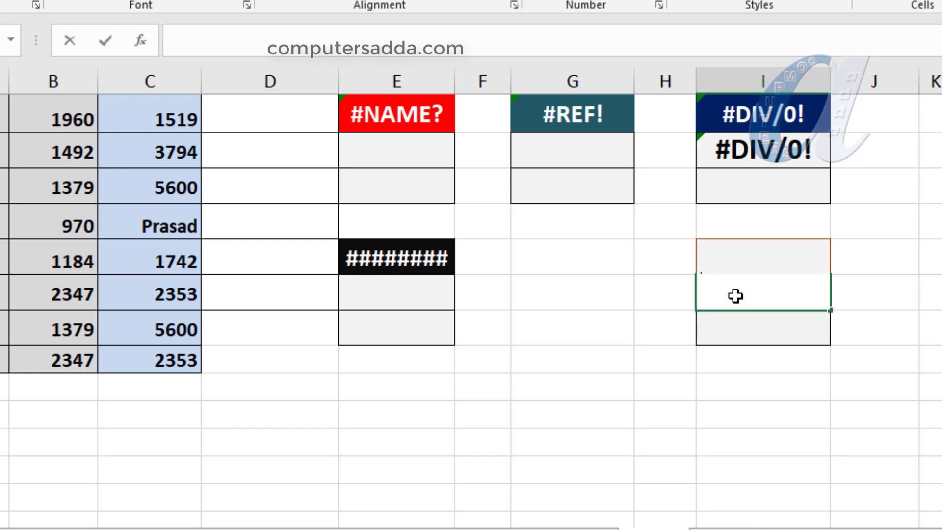
pyautogui.write('=')
pyautogui.click(158, 144)
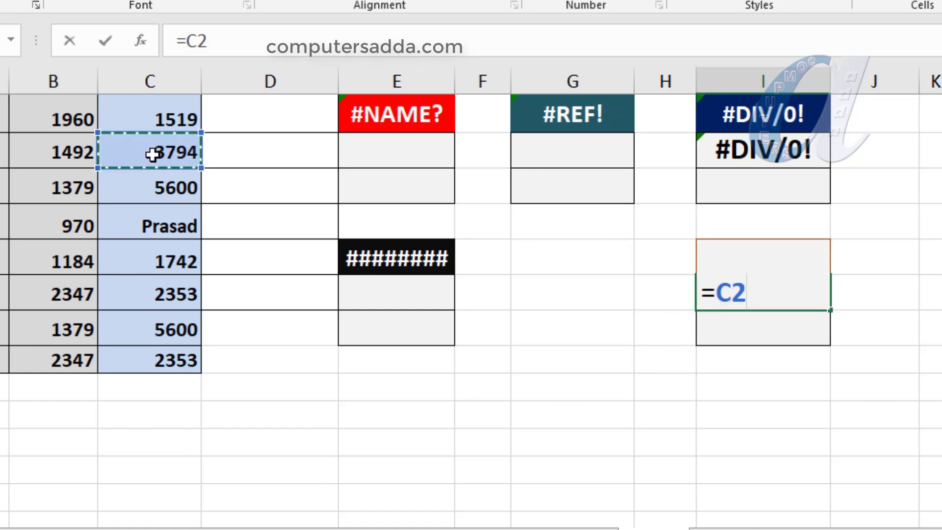
pyautogui.write('+')
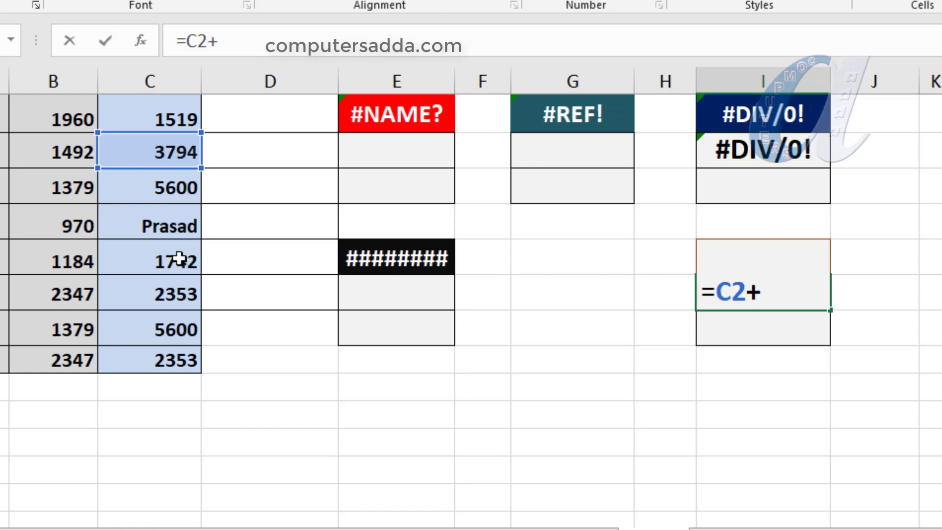
pyautogui.click(133, 227)
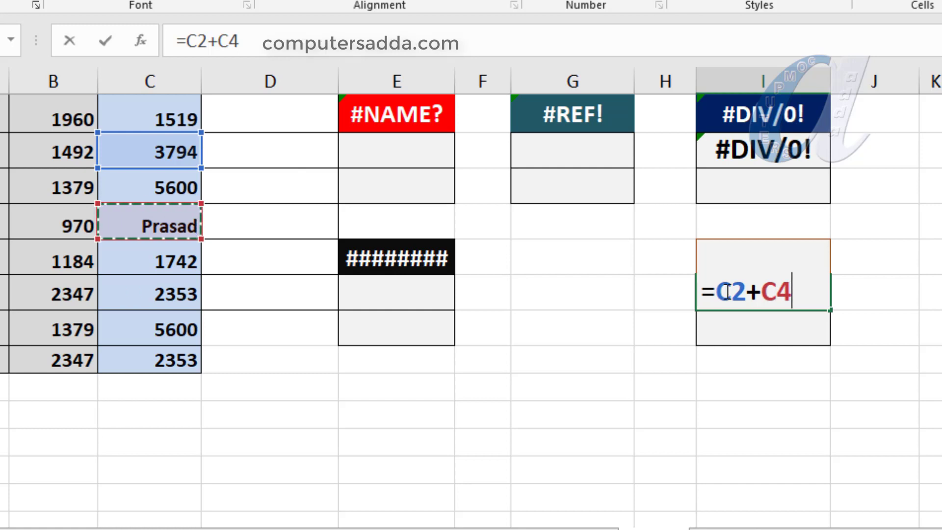
pyautogui.press('Return')
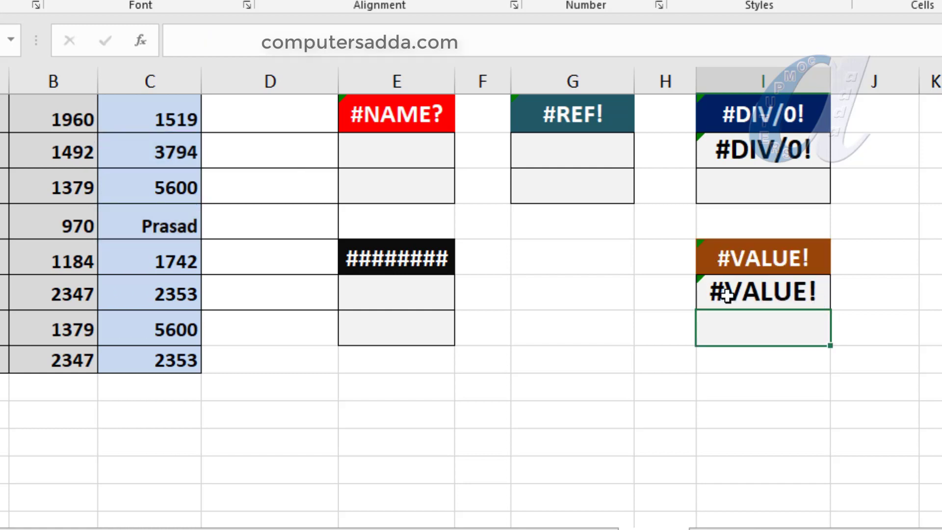
pyautogui.click(723, 297)
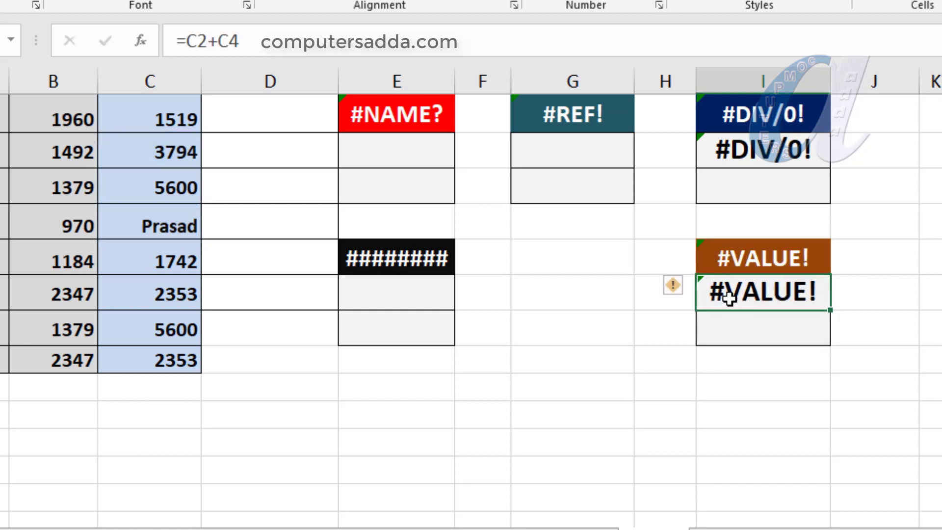